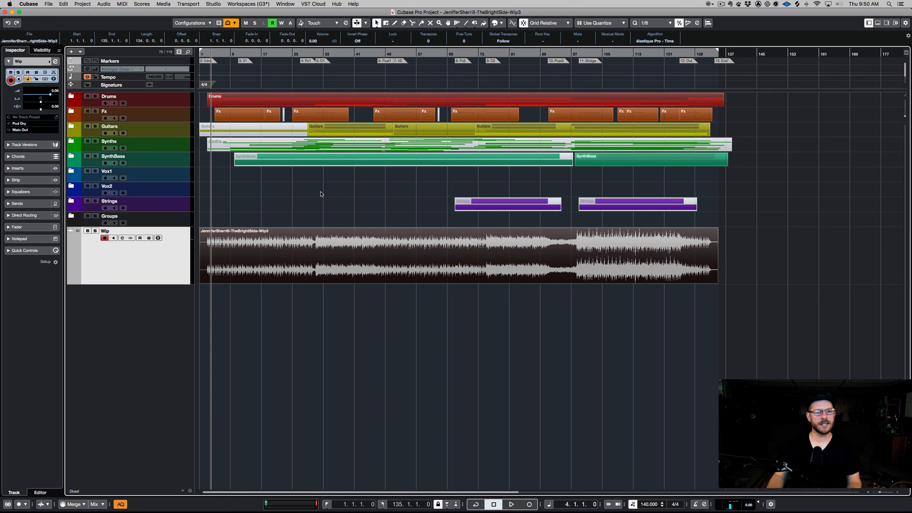
Switch to Finder and open the vocal file BG 3.wav from the BrightSideVocals-6/28 folder in the iZotope RX 6 Audio Editor.
key(super+Tab)
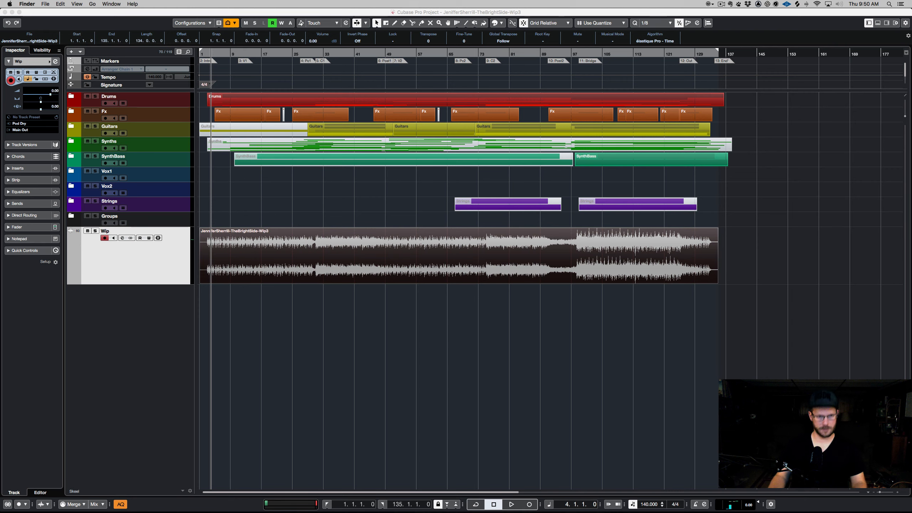
drag(451, 19, 450, 88)
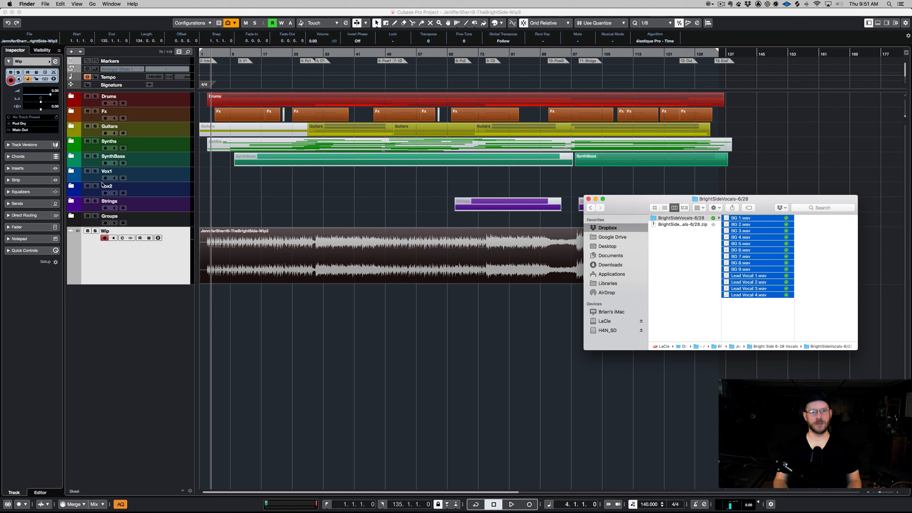
click(777, 314)
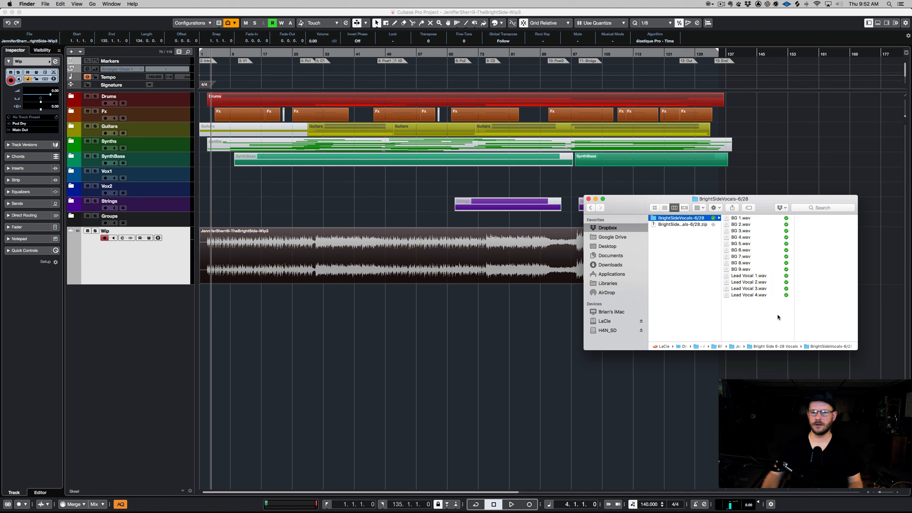
right_click(745, 232)
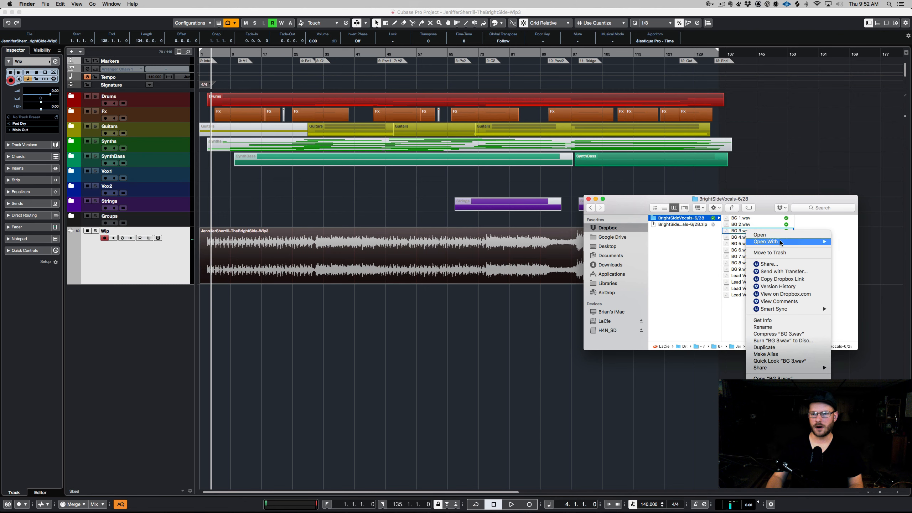
mouse_move(761, 241)
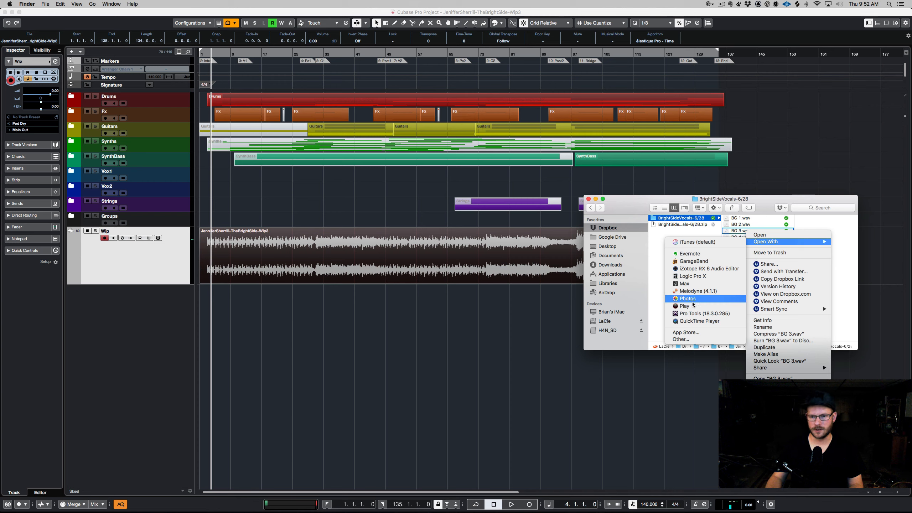
click(706, 269)
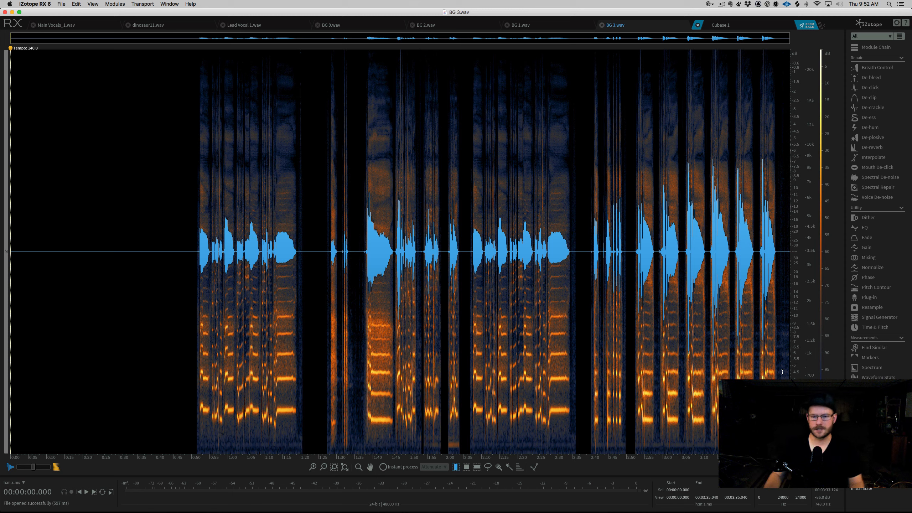
Learn a Spectral De-noise noise profile from a selection about 2.8 s long in the noise-only tail after the last phrase.
drag(54, 291, 174, 273)
click(179, 272)
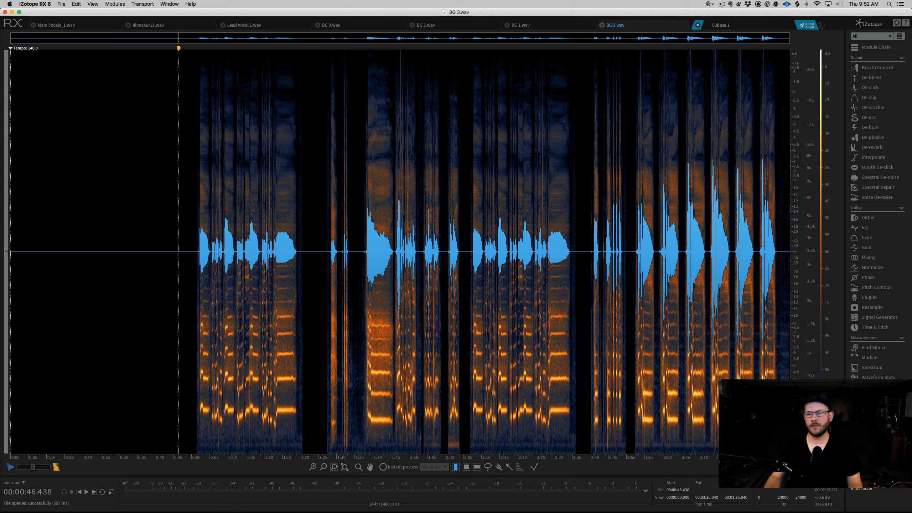
scroll(782, 372, up, 5)
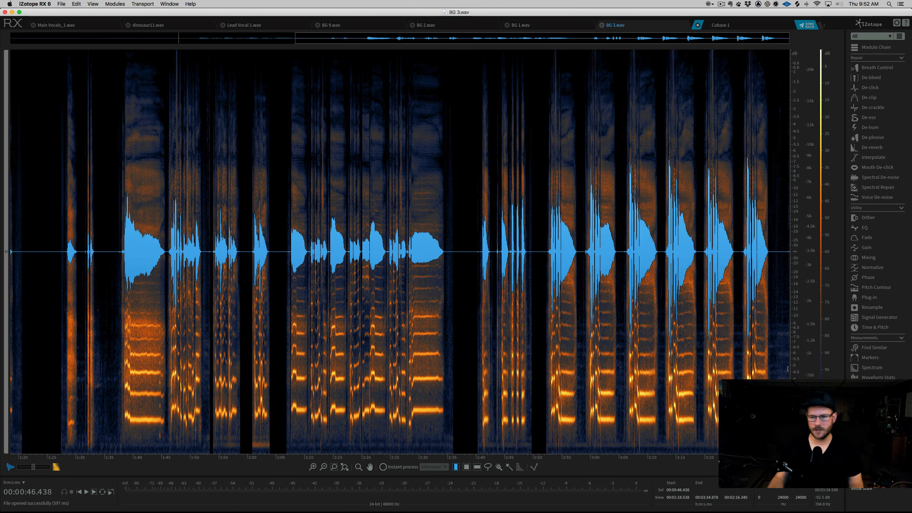
scroll(788, 370, up, 5)
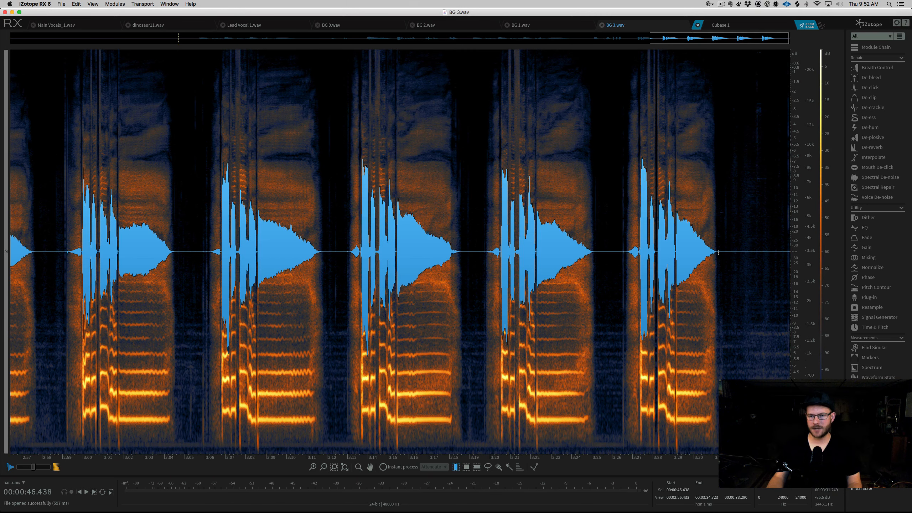
drag(719, 252, 787, 248)
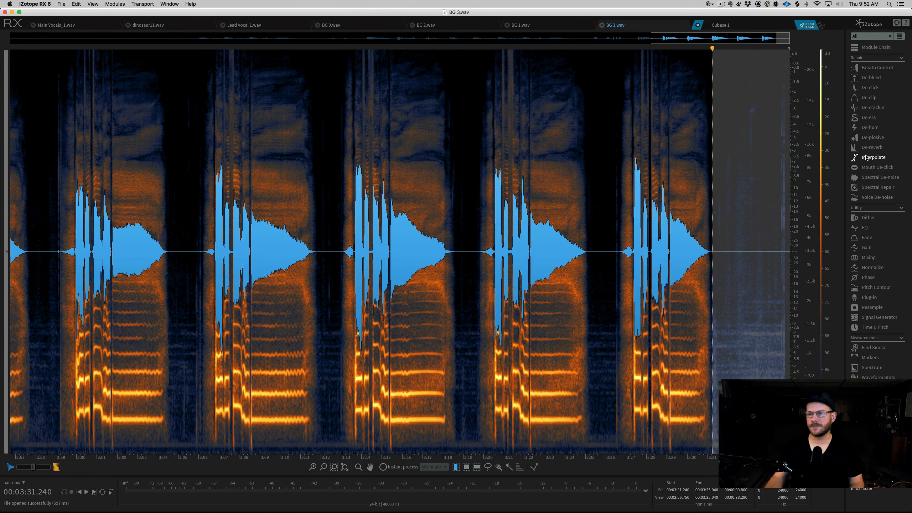
click(880, 177)
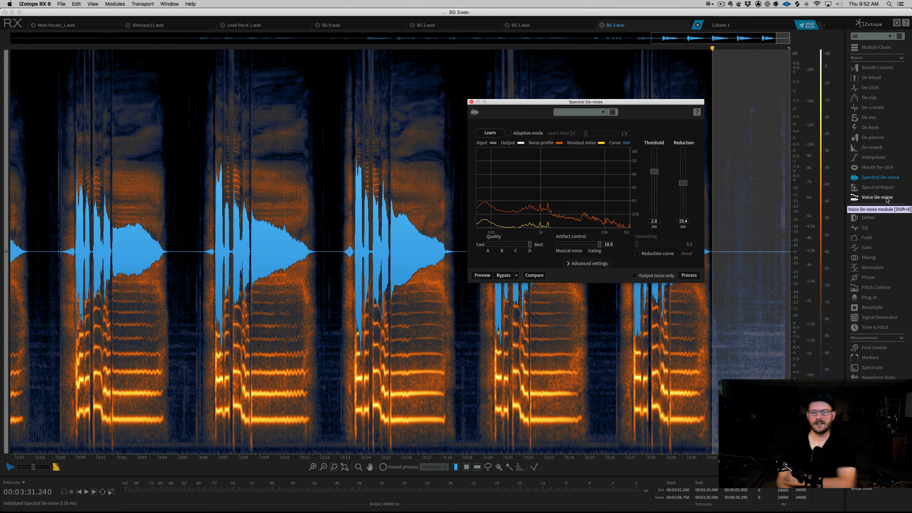
click(715, 259)
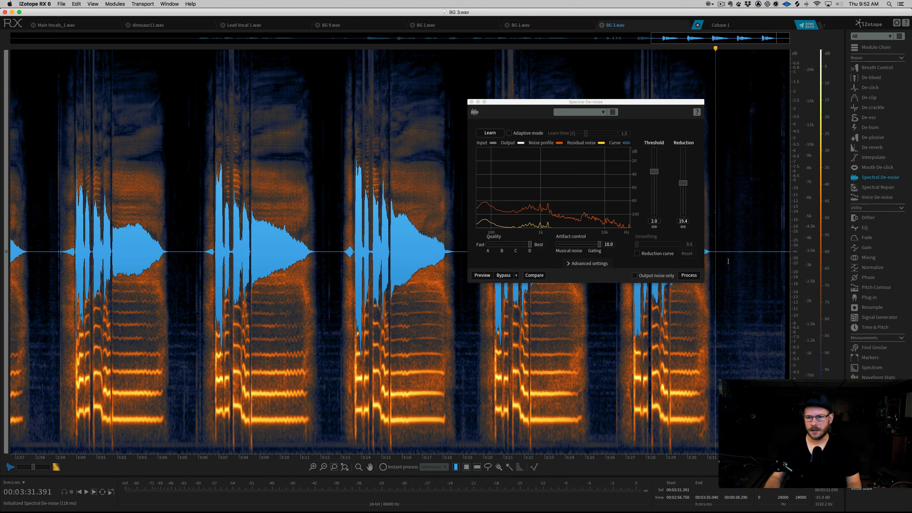
drag(733, 256, 789, 248)
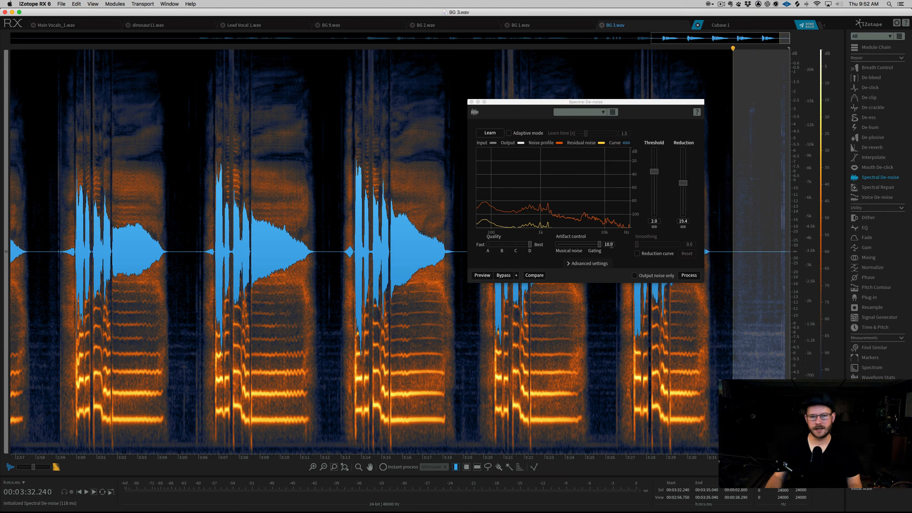
click(490, 132)
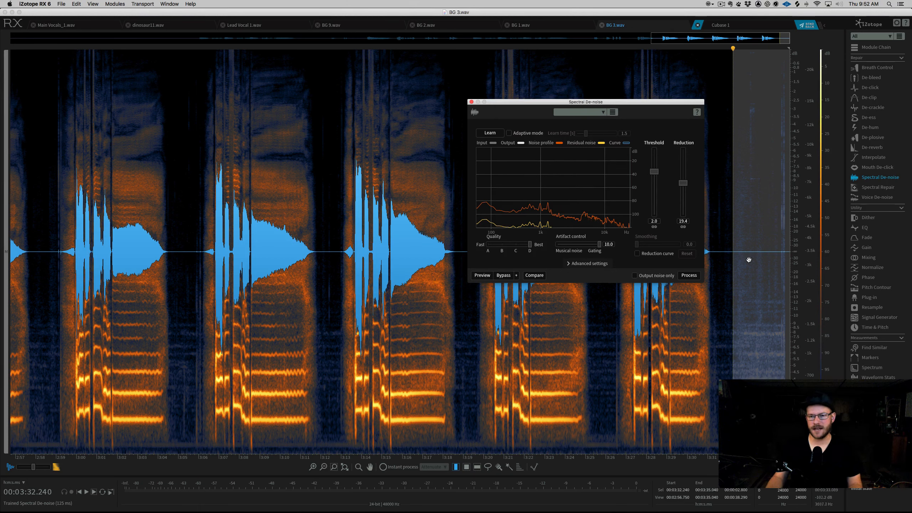
Select the vocal passage from about 2:07.5 to 2:35.9 and set the de-noise threshold to -6.0 and reduction to 0.0.
scroll(749, 260, down, 6)
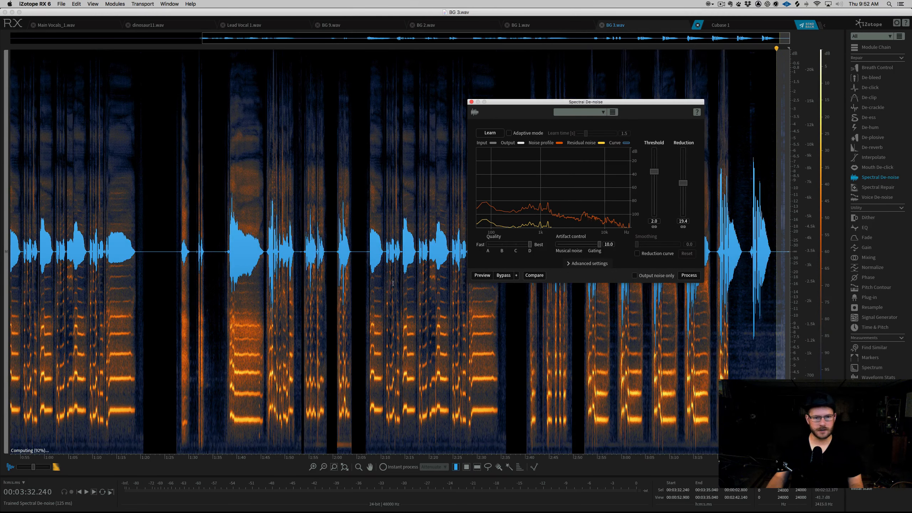
drag(369, 280, 505, 241)
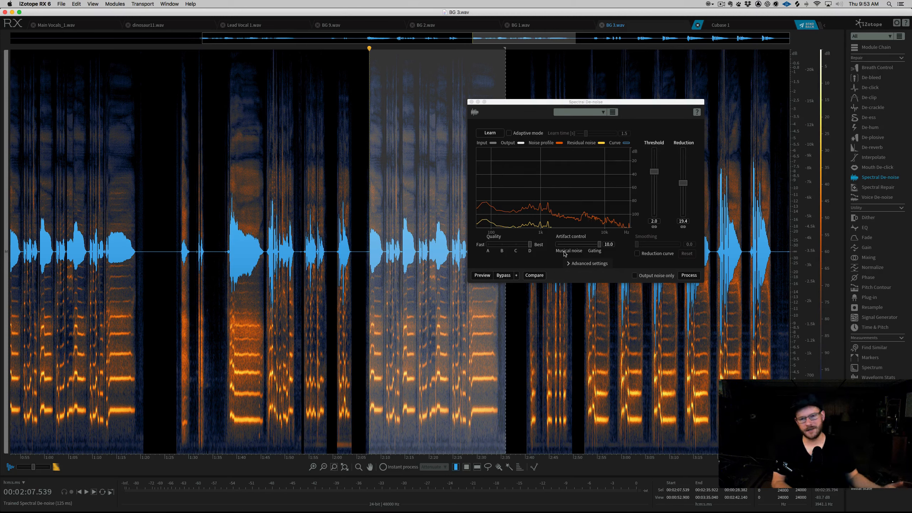
click(598, 247)
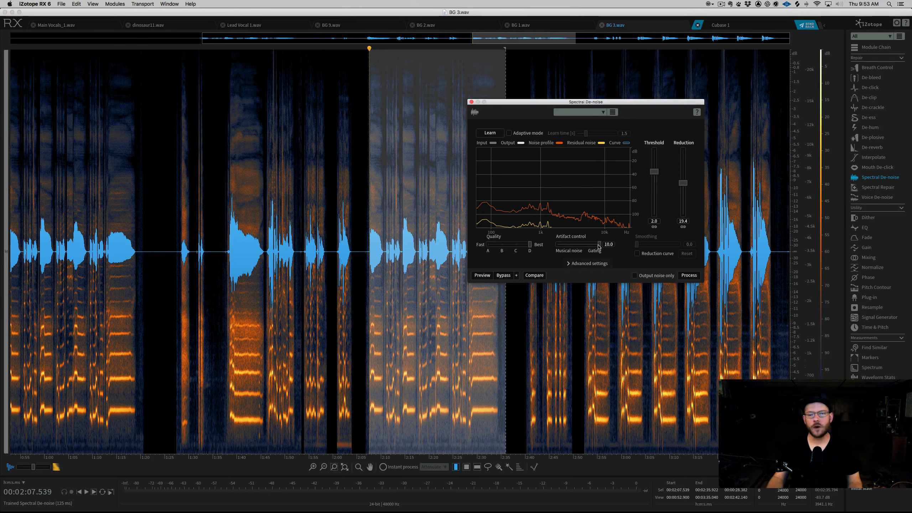
drag(653, 171, 653, 229)
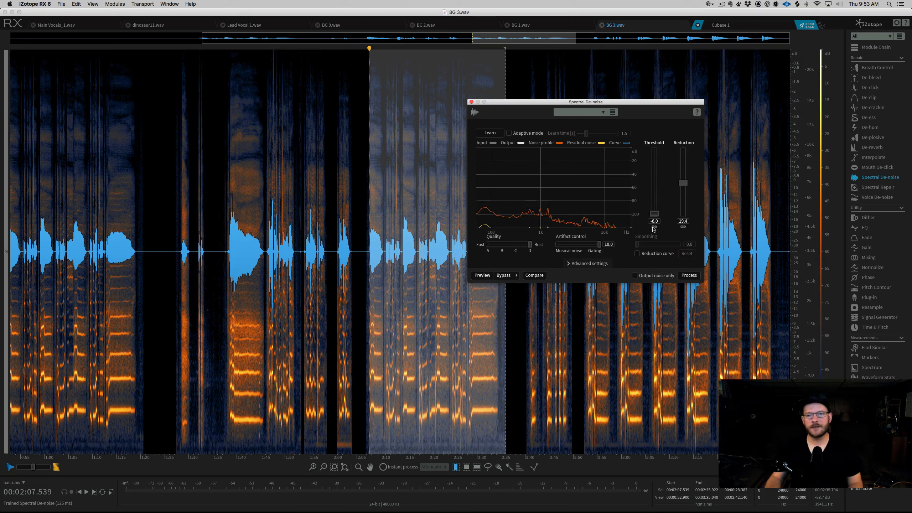
drag(683, 183, 655, 242)
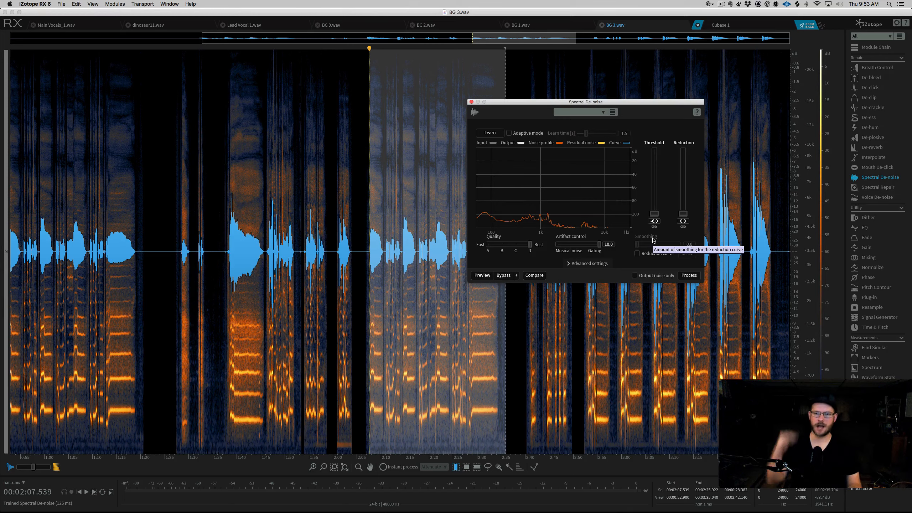
Preview the Spectral De-noise on the selected passage while setting the threshold to 1.2 and the reduction to 25.1.
click(484, 279)
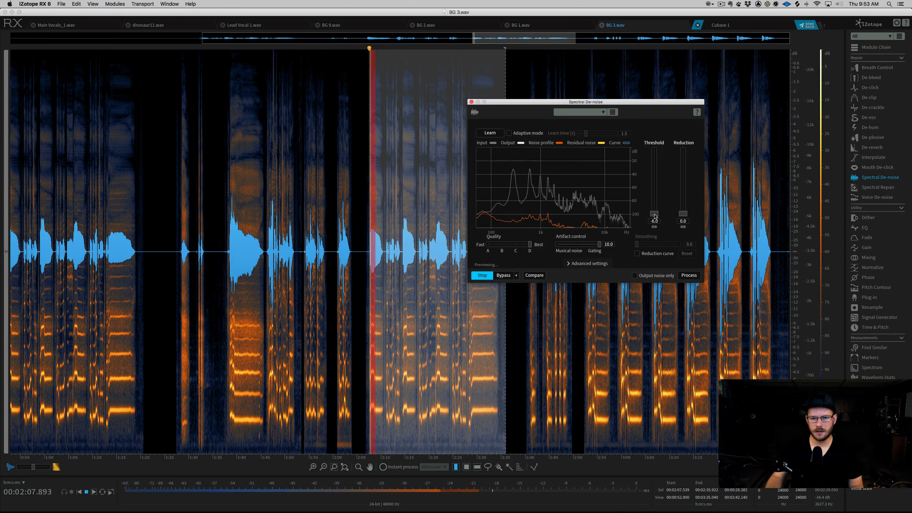
drag(654, 216, 655, 178)
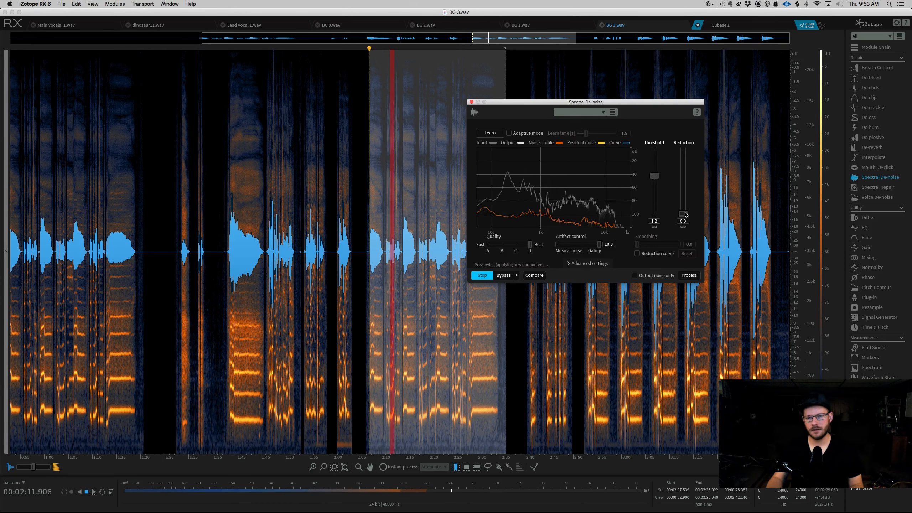
drag(685, 214, 684, 175)
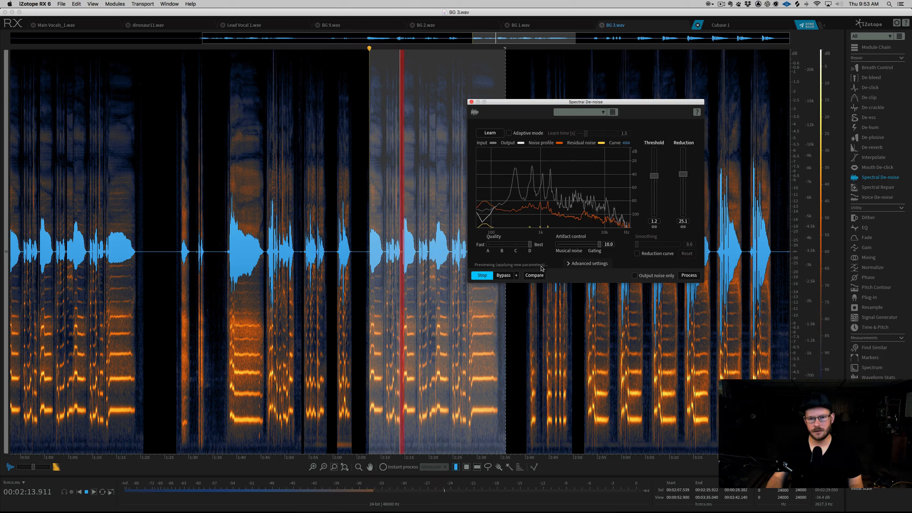
Listen to only the noise that Spectral De-noise removes from the selected passage, restoring normal output when done.
click(647, 277)
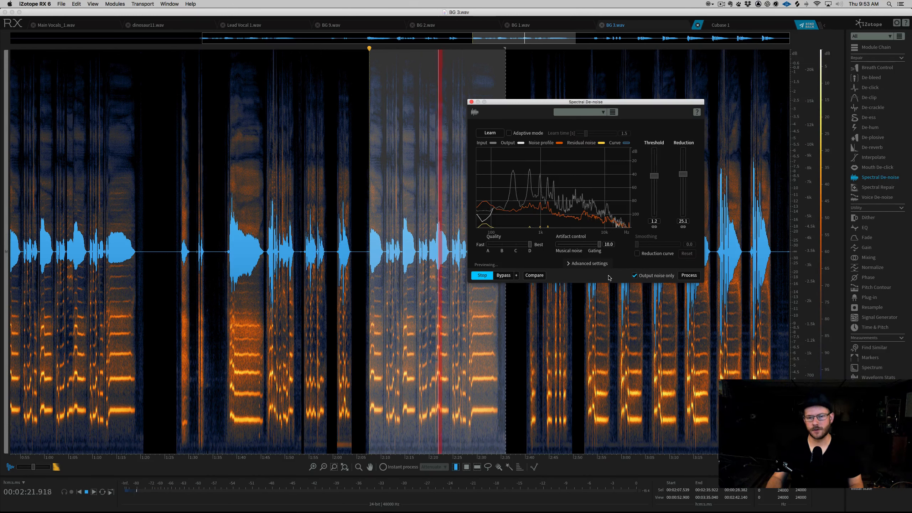
key(space)
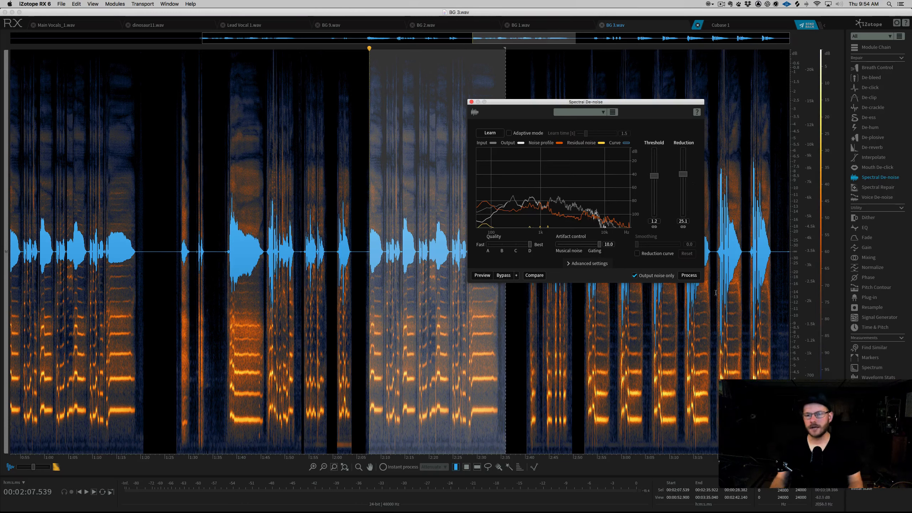
click(640, 279)
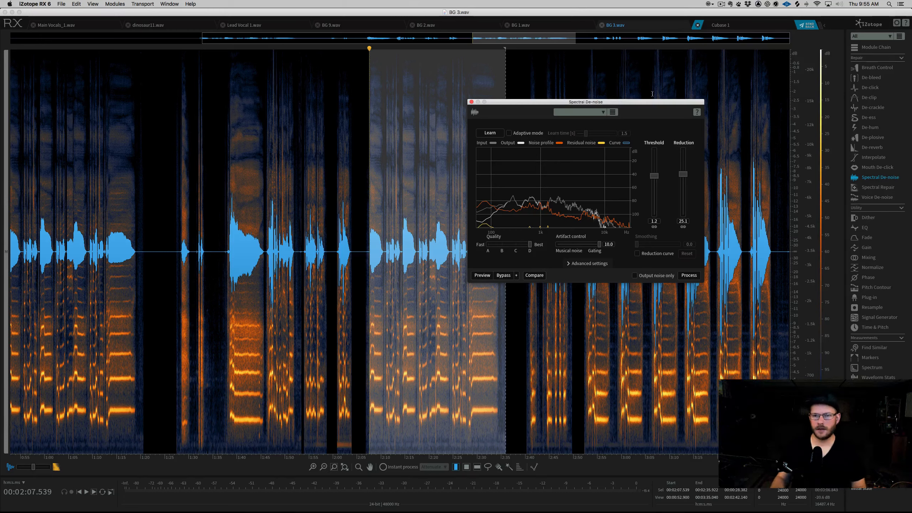
Open the Breath Control module and play the breath just before the final phrase of the passage, from about 2:27.7.
drag(651, 104, 709, 49)
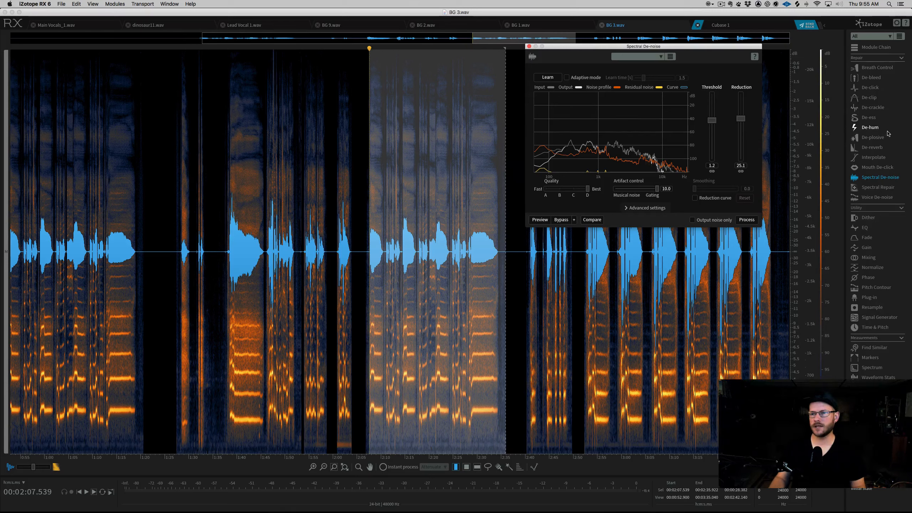
click(884, 69)
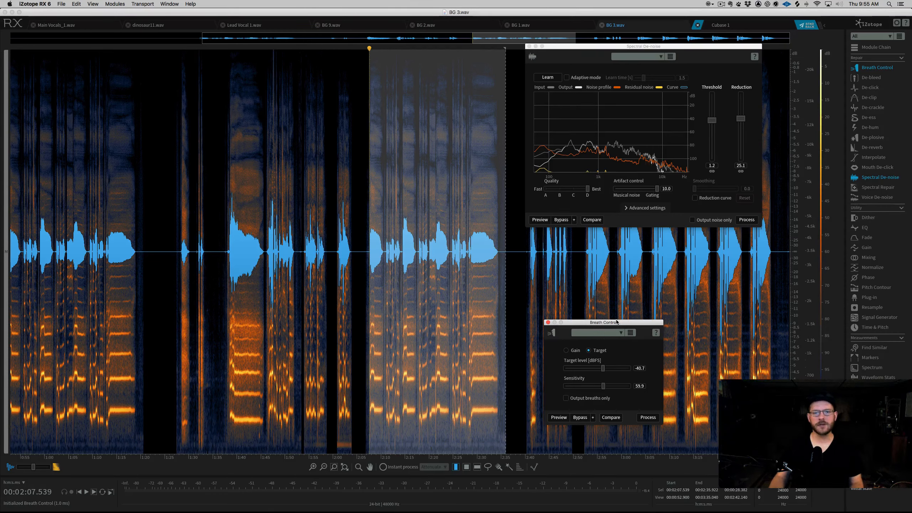
click(469, 246)
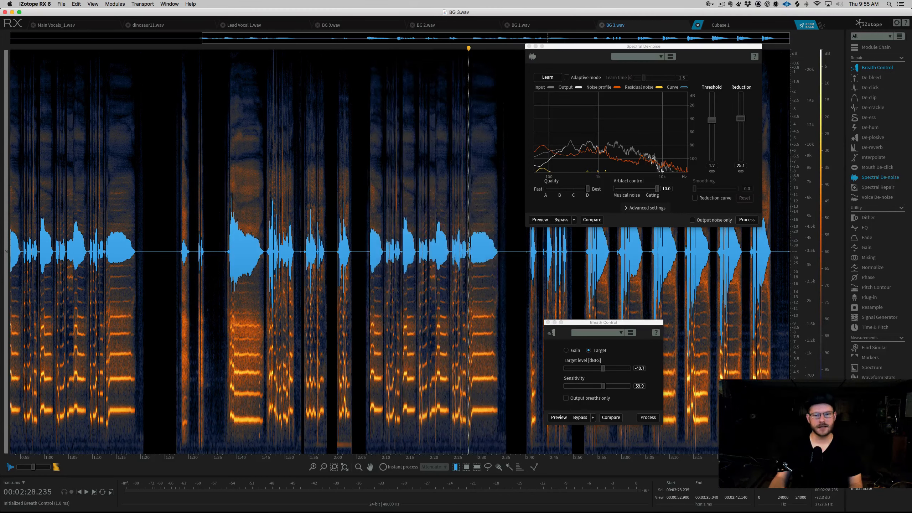
scroll(469, 246, up, 10)
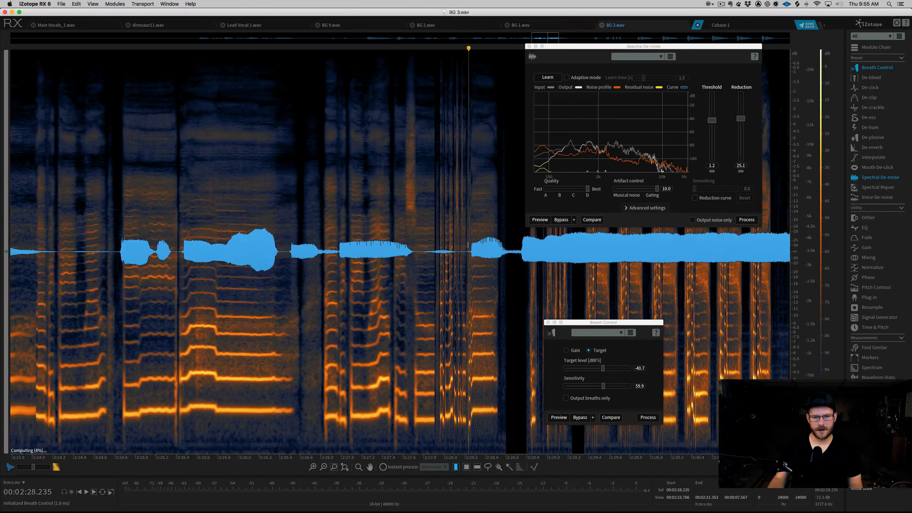
click(417, 248)
key(space)
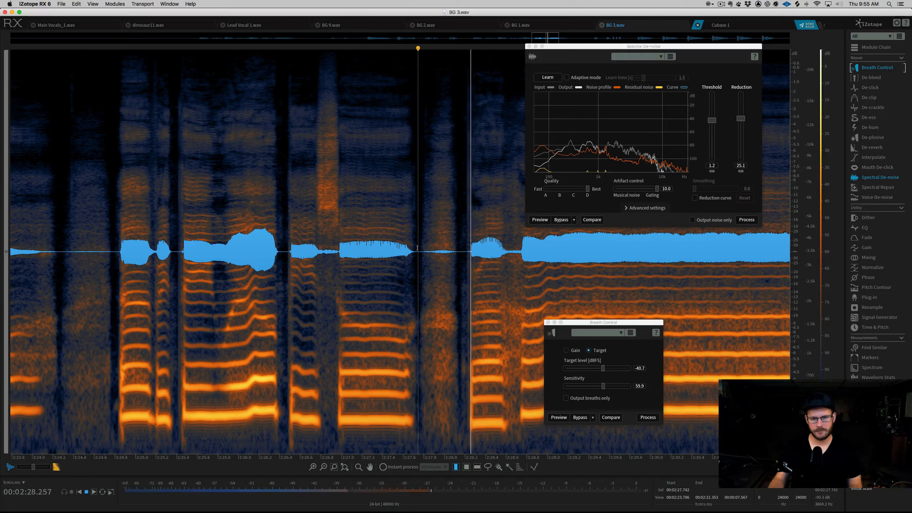
key(space)
Clear the Spectral De-noise window from the later phrases and play the breaths from about 3:05.6 and 3:13.
scroll(418, 248, down, 5)
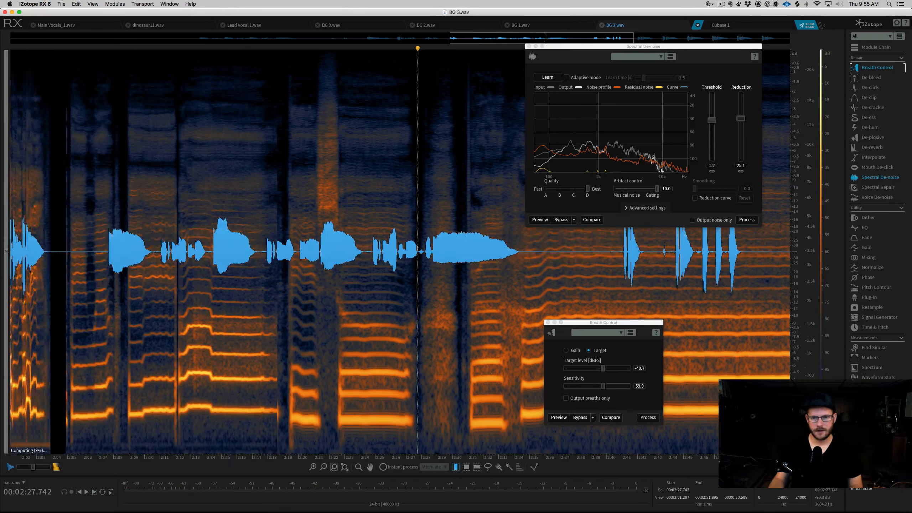
scroll(417, 247, down, 5)
scroll(705, 253, up, 6)
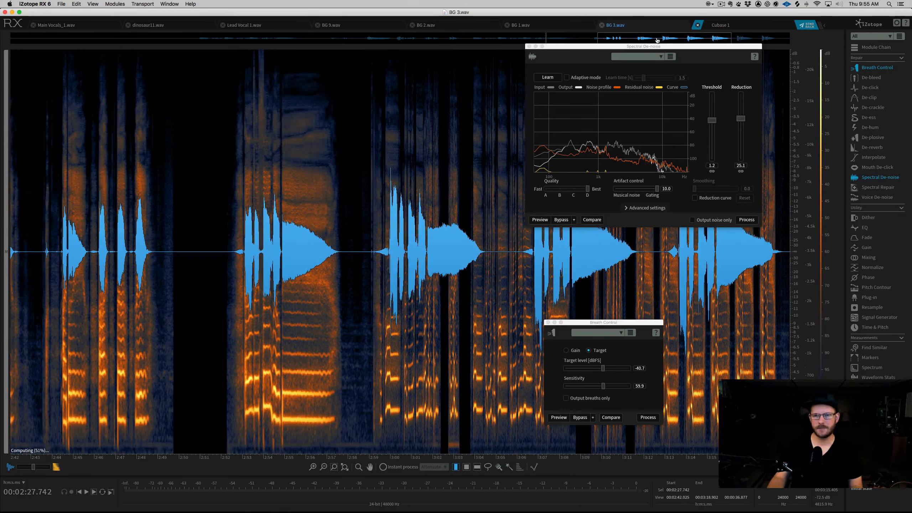
drag(643, 46, 156, 32)
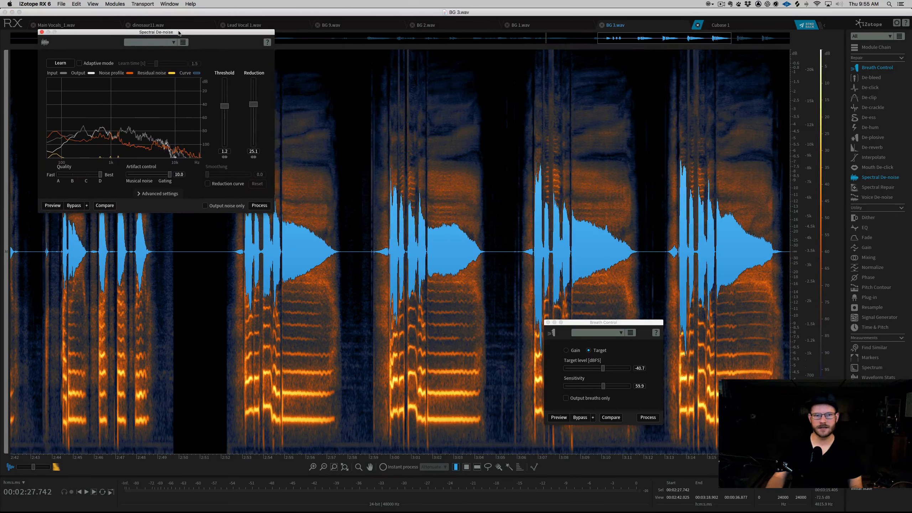
click(509, 243)
key(space)
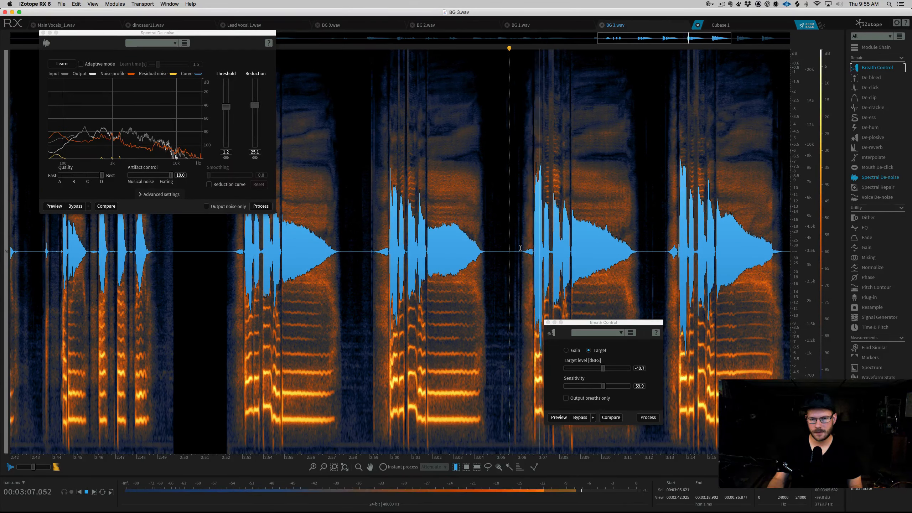
click(664, 249)
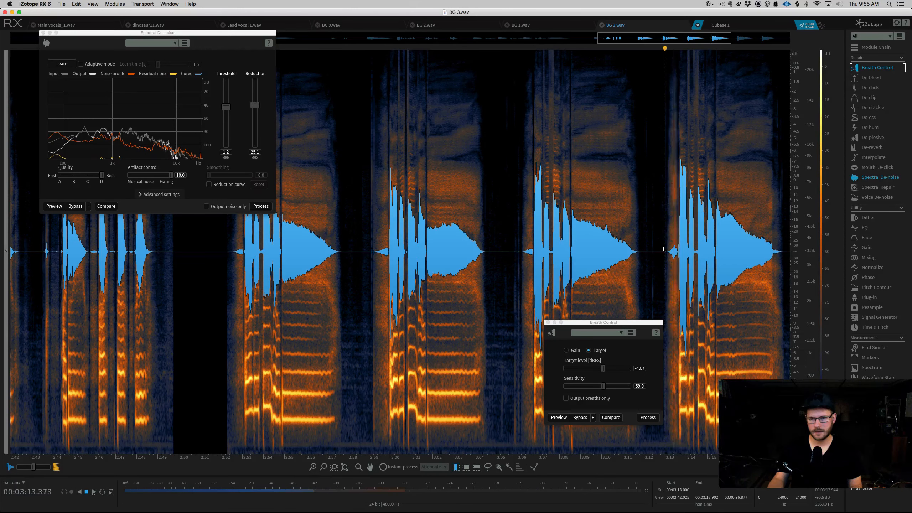
Select the breath from about 3:12.7 to 3:14.0 and preview it in Breath Control with only the breaths output.
key(space)
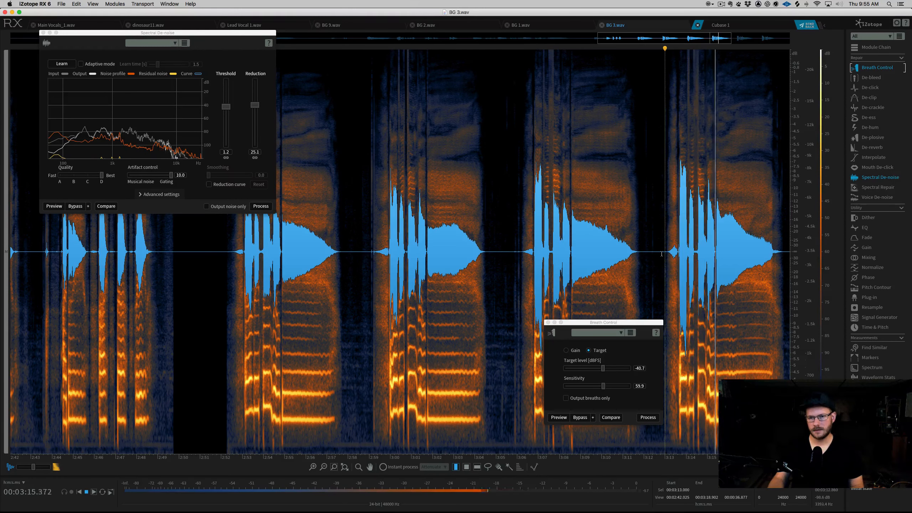
drag(657, 256, 685, 256)
drag(575, 322, 453, 205)
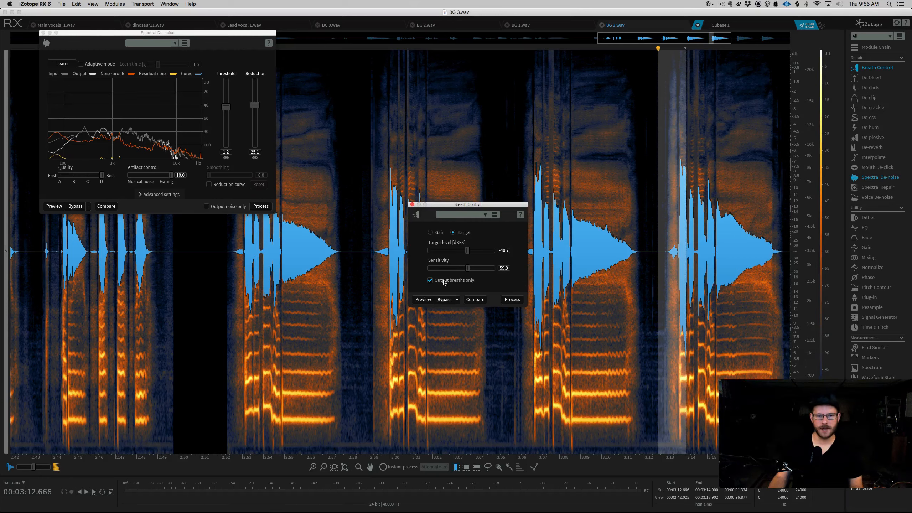
click(421, 302)
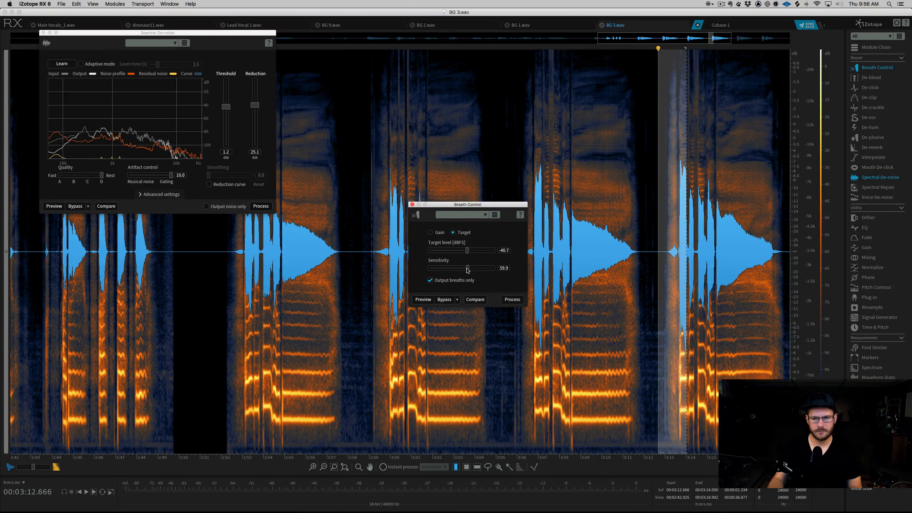
click(424, 302)
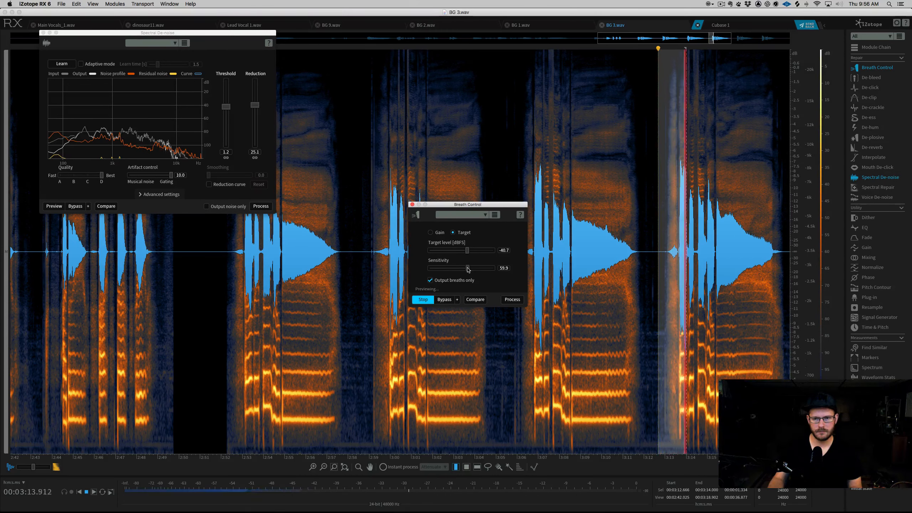
key(space)
Lower the Breath Control target level to -43.5 dBFS and preview the selected breath with that setting.
drag(467, 251, 429, 253)
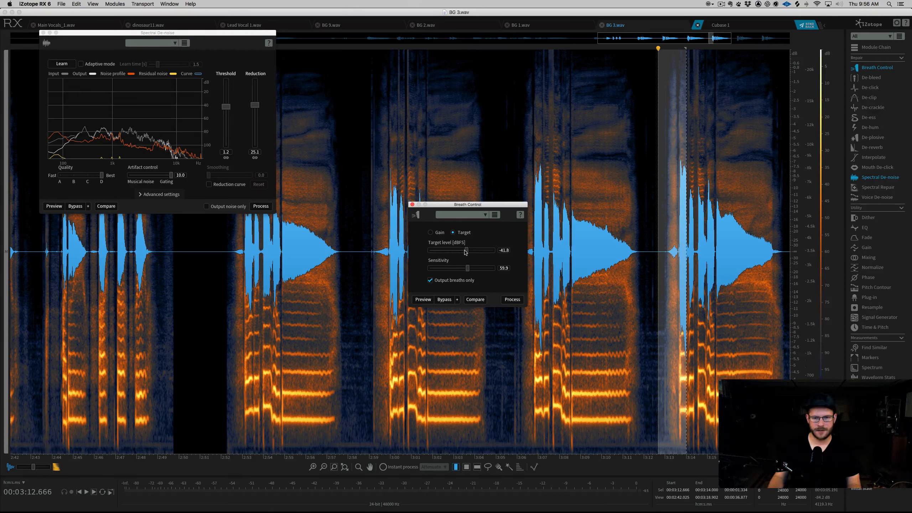
click(422, 300)
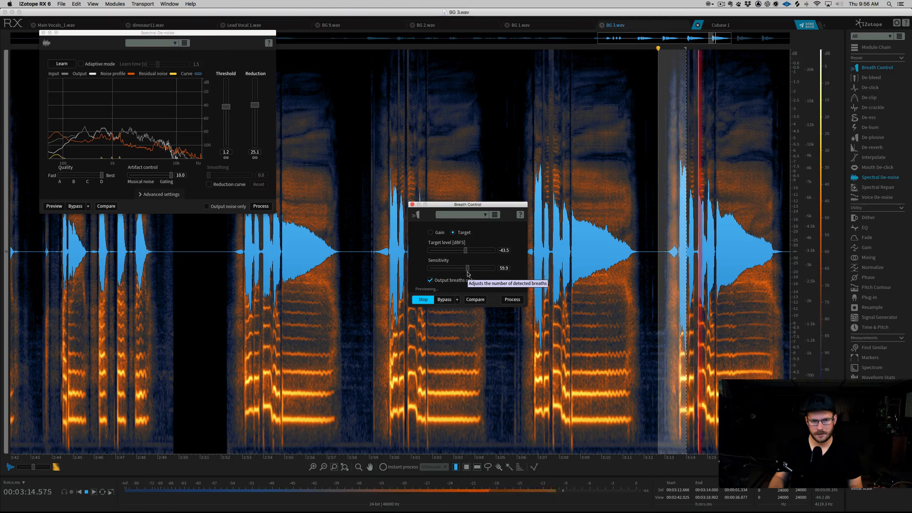
key(space)
Rearrange the Breath Control and Spectral De-noise windows so both stay open without overlapping and leave room for another window.
scroll(662, 269, down, 3)
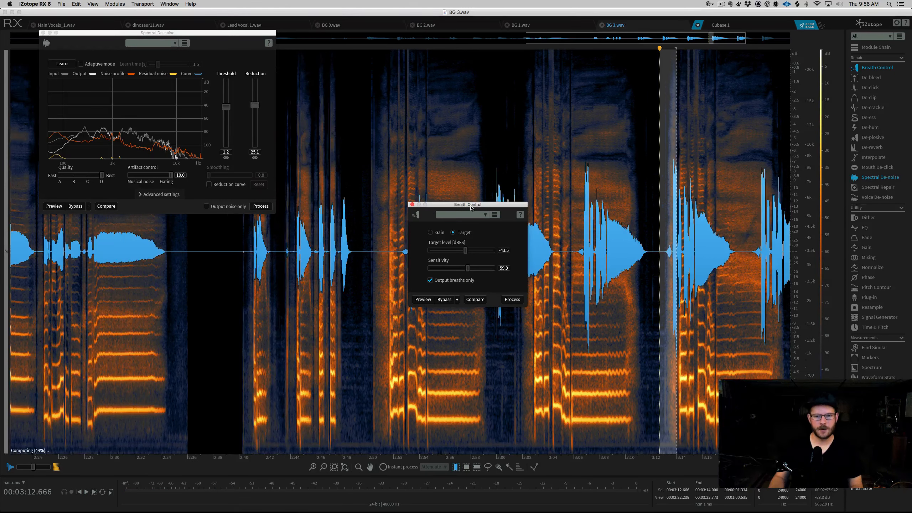
drag(471, 208, 578, 71)
drag(195, 43, 422, 87)
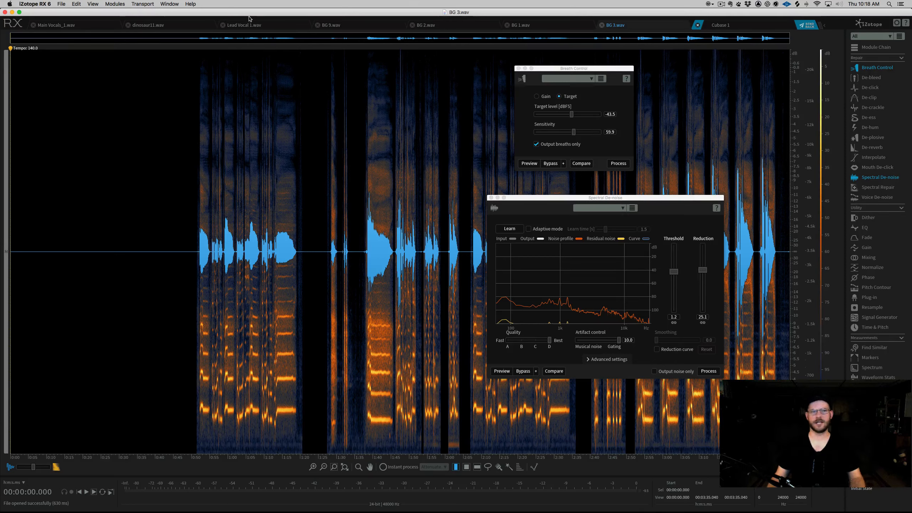
Open Batch Processing and add the vocal recordings BG 1.wav to BG 9.wav and Lead Vocal 1.wav to Lead Vocal 4.wav as input files.
click(163, 5)
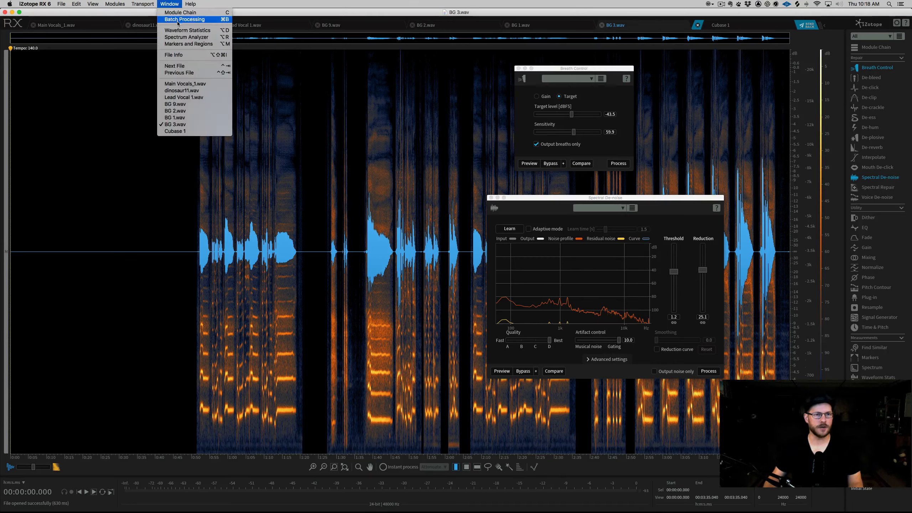
click(174, 18)
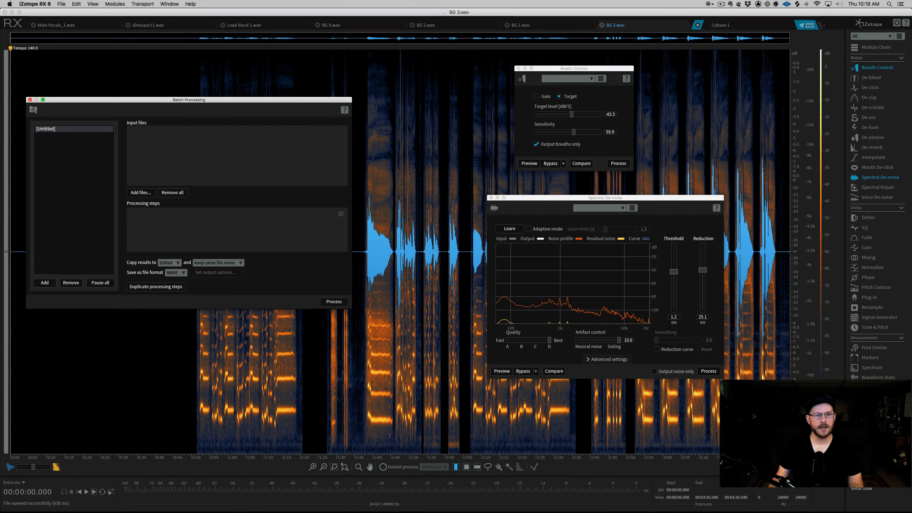
drag(459, 1, 167, 156)
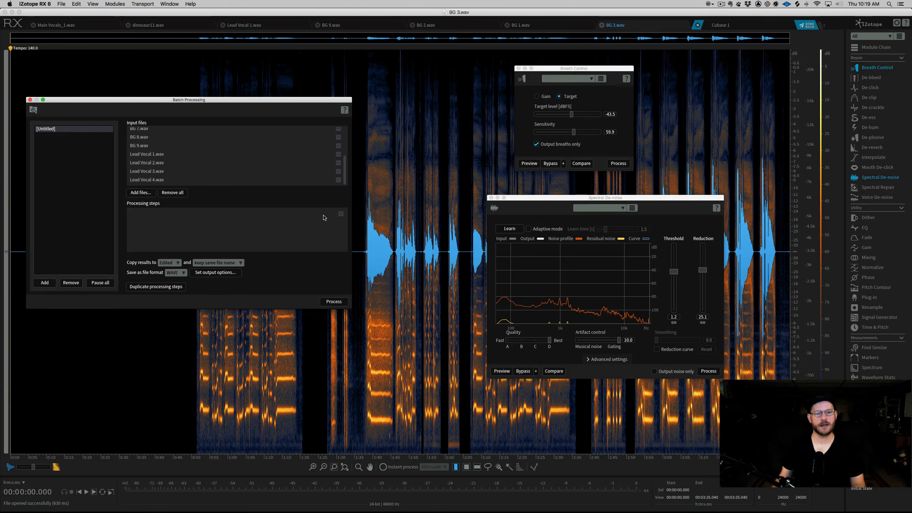
Add a first processing step to the batch that applies Spectral De-noise with custom settings.
click(340, 214)
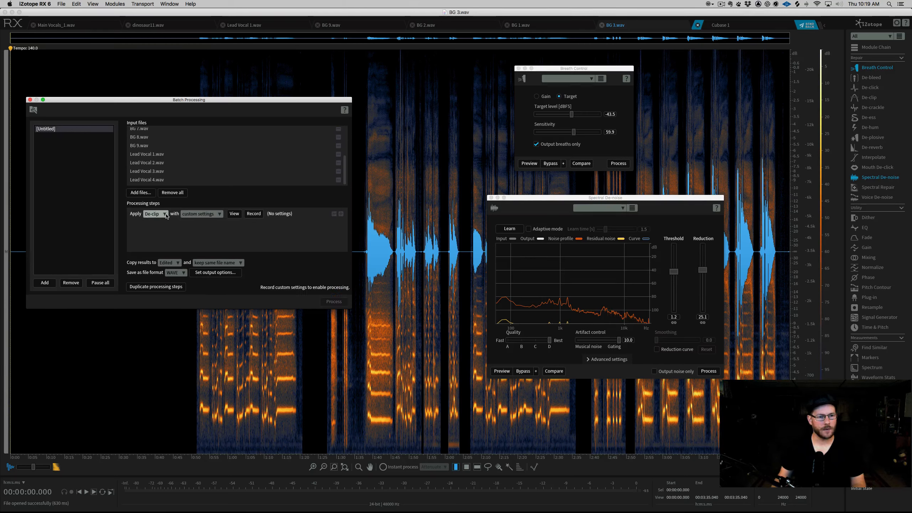
click(166, 214)
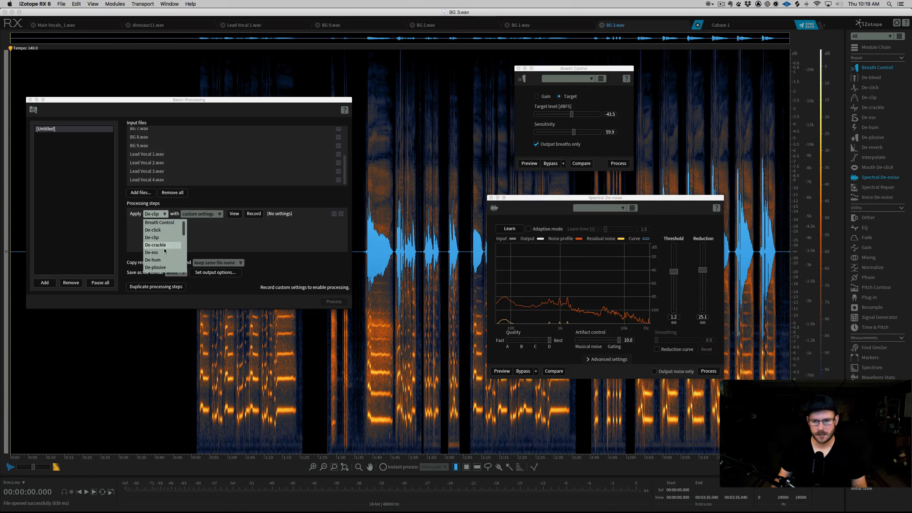
scroll(169, 254, down, 1)
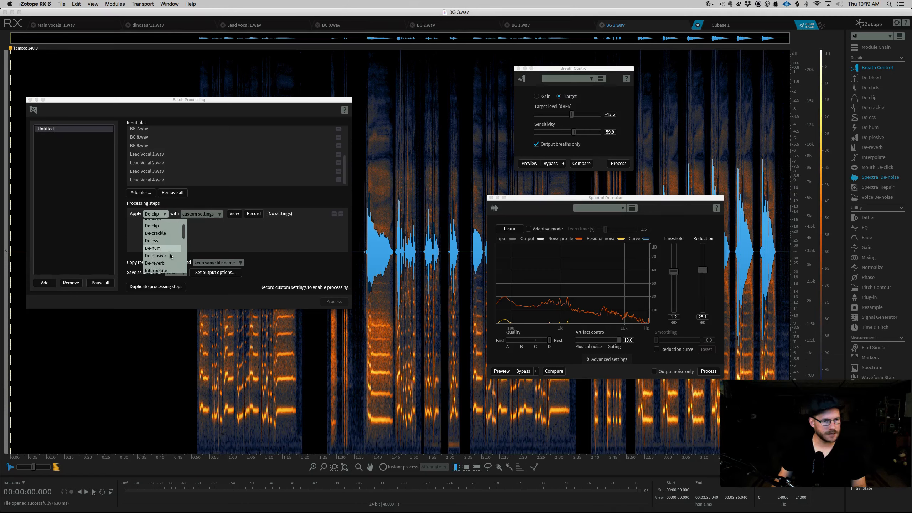
scroll(169, 255, down, 5)
click(177, 247)
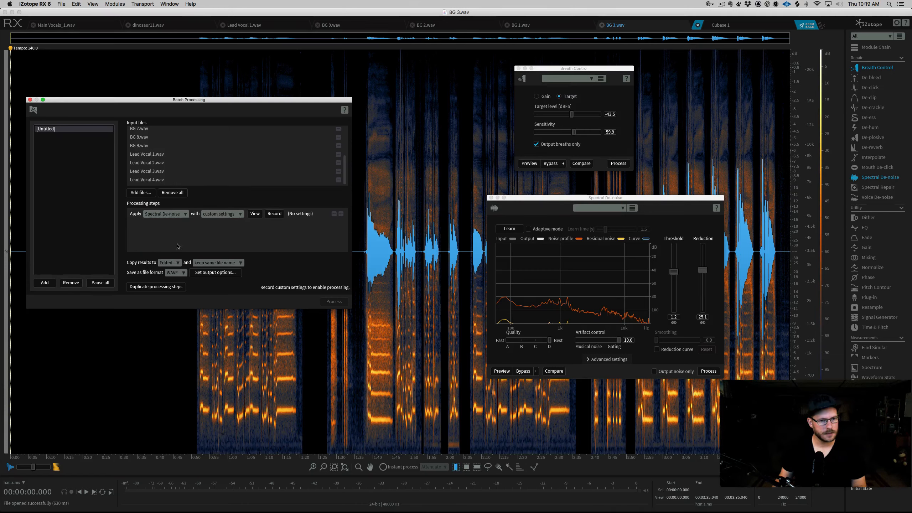
Add a second processing step to the batch that applies Breath Control with custom settings.
click(341, 214)
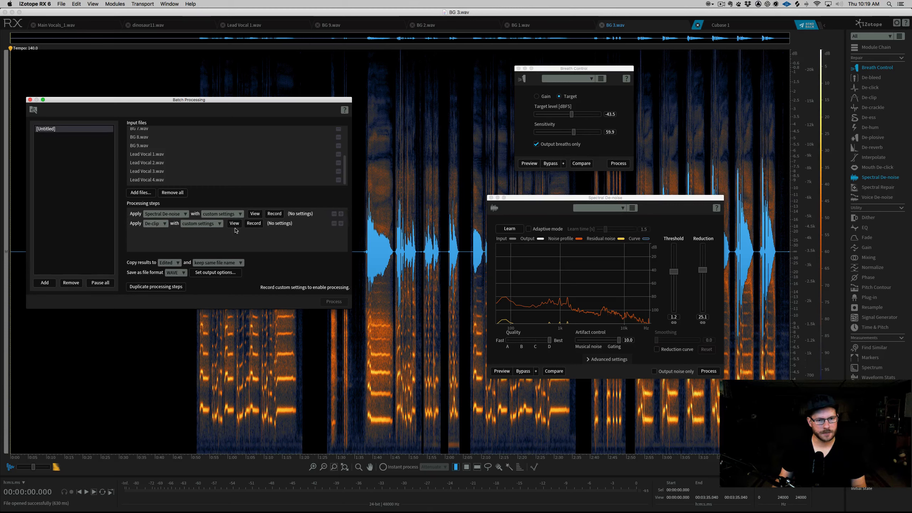
click(164, 224)
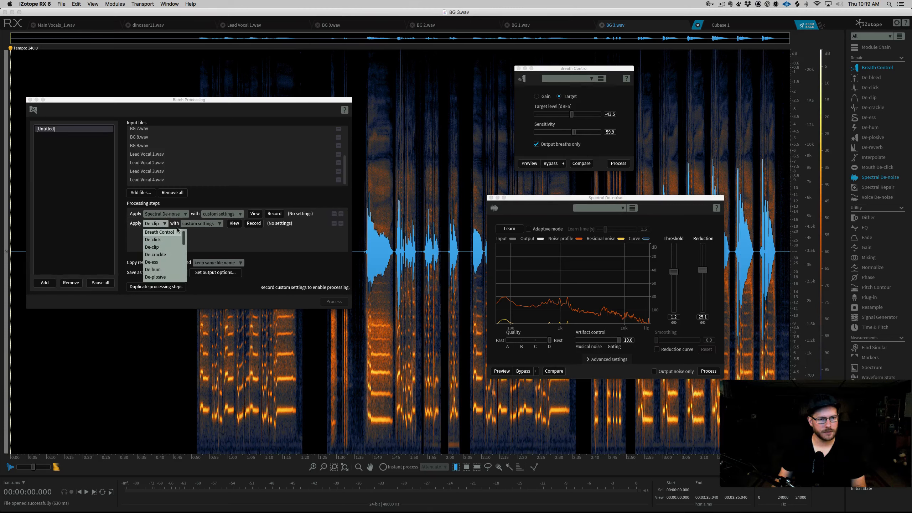
click(173, 235)
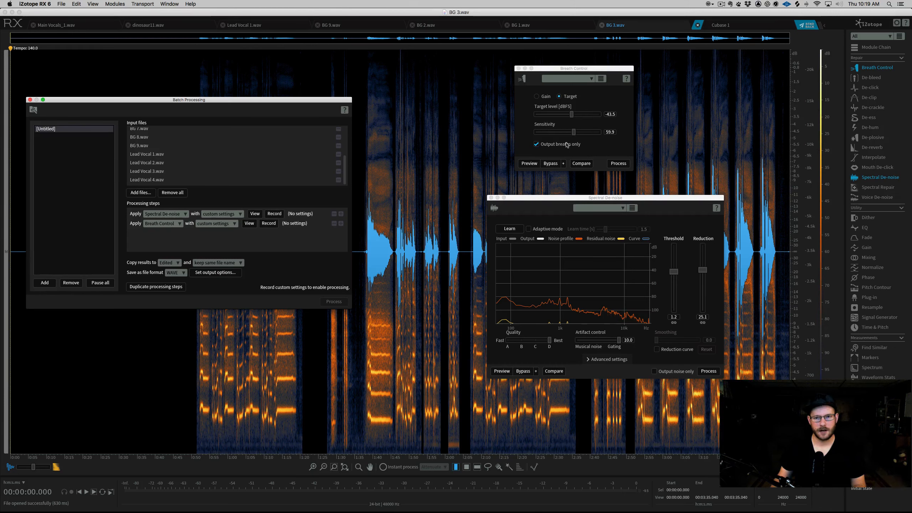
Turn off breaths-only output in Breath Control and record both modules' settings into their batch processing steps.
click(537, 145)
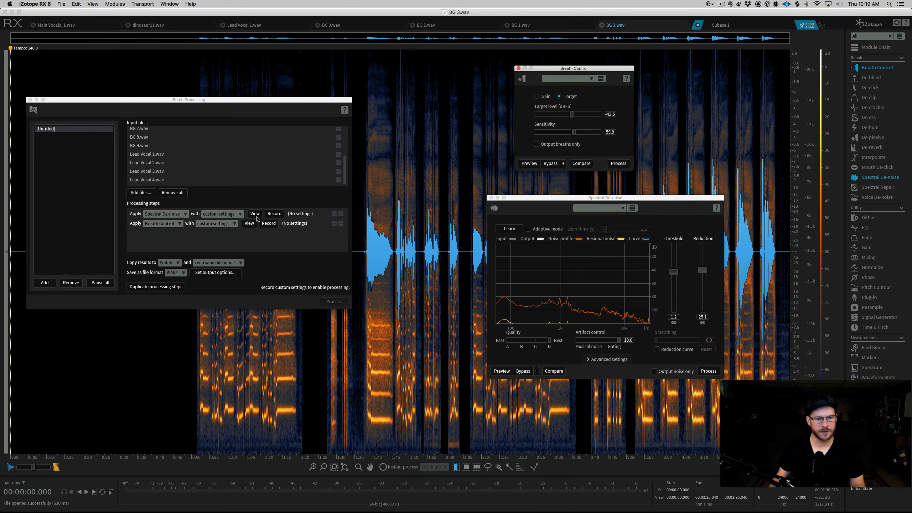
click(275, 215)
click(269, 223)
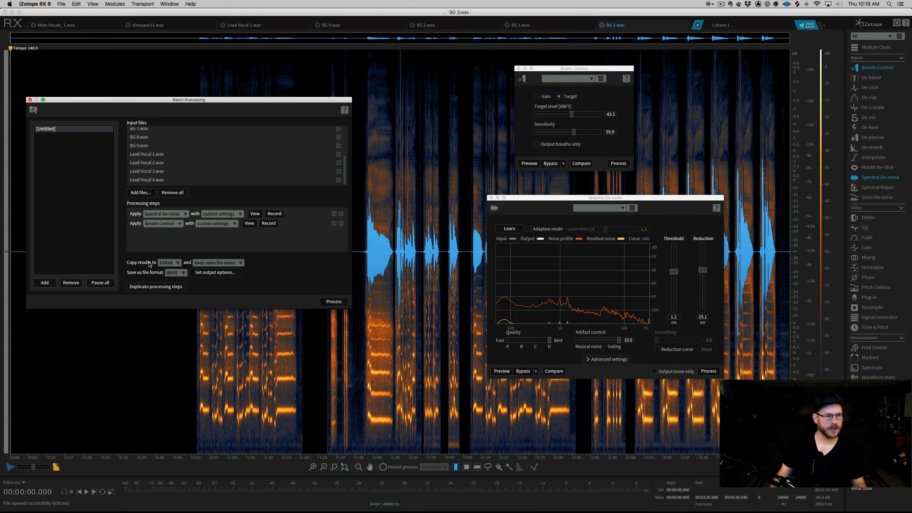
Send the batch results to a new folder named Edited inside the BrightSideVocals-6/28 folder.
click(178, 265)
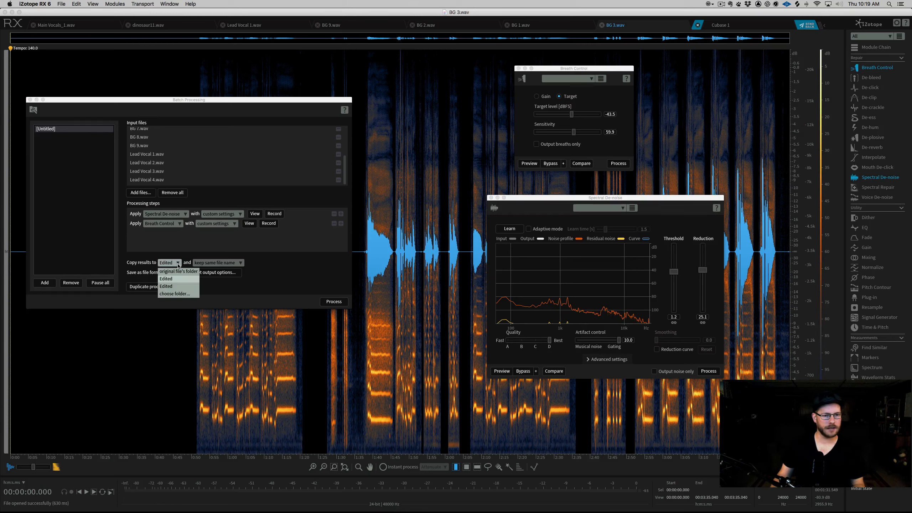
click(174, 294)
click(352, 247)
text(Edited)
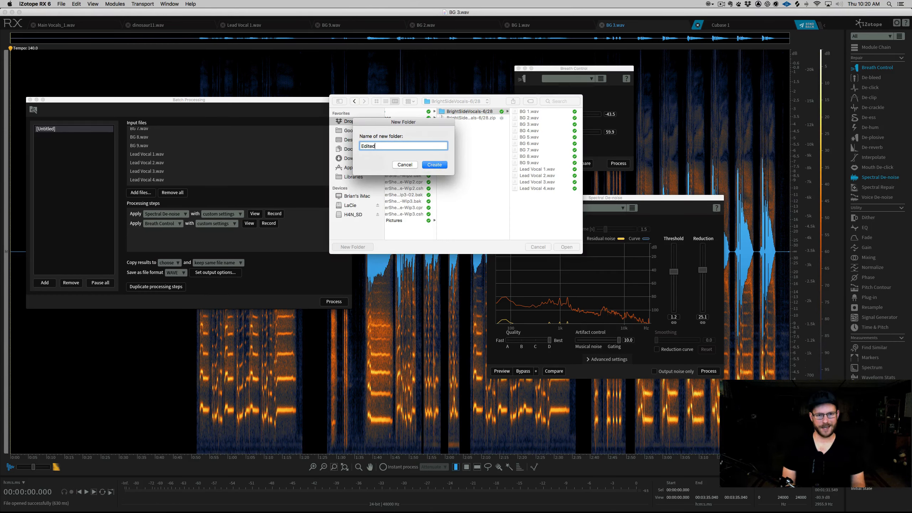
key(Return)
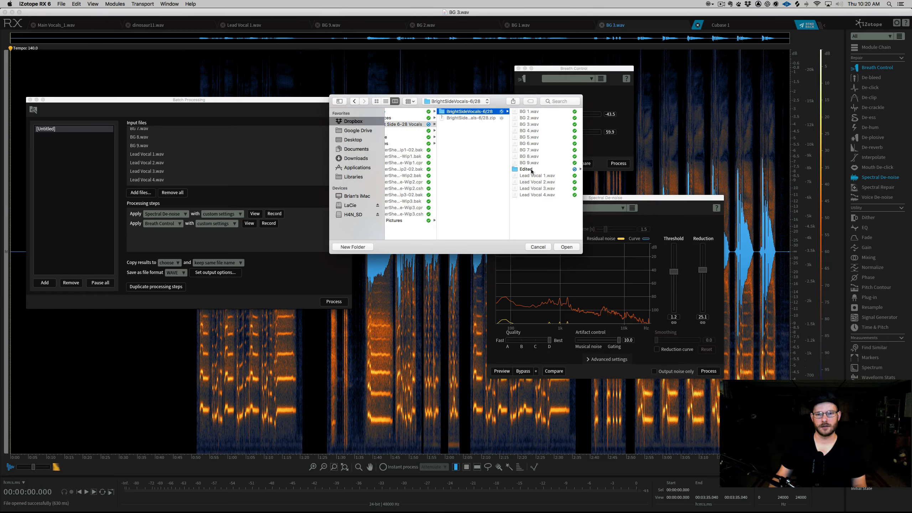
click(566, 247)
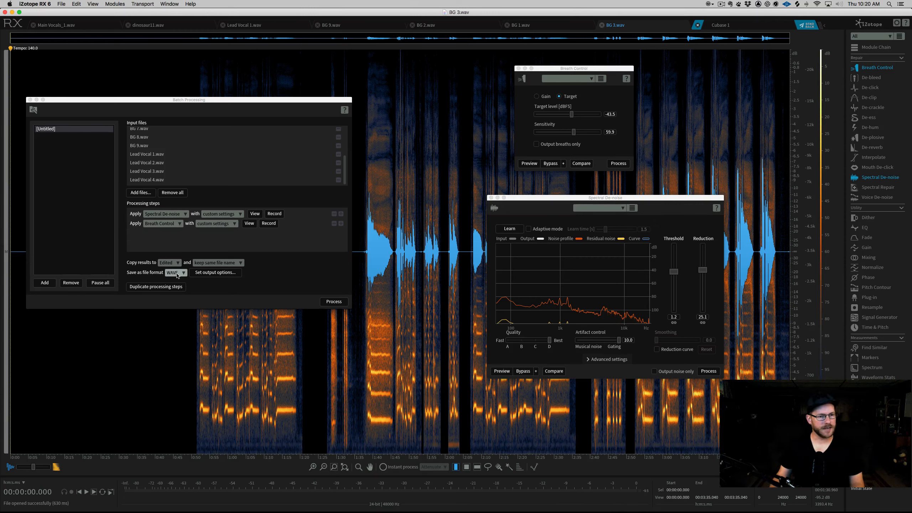
Accept 24-bit as the output sample format, start the batch processing and look through the input files' progress.
click(213, 275)
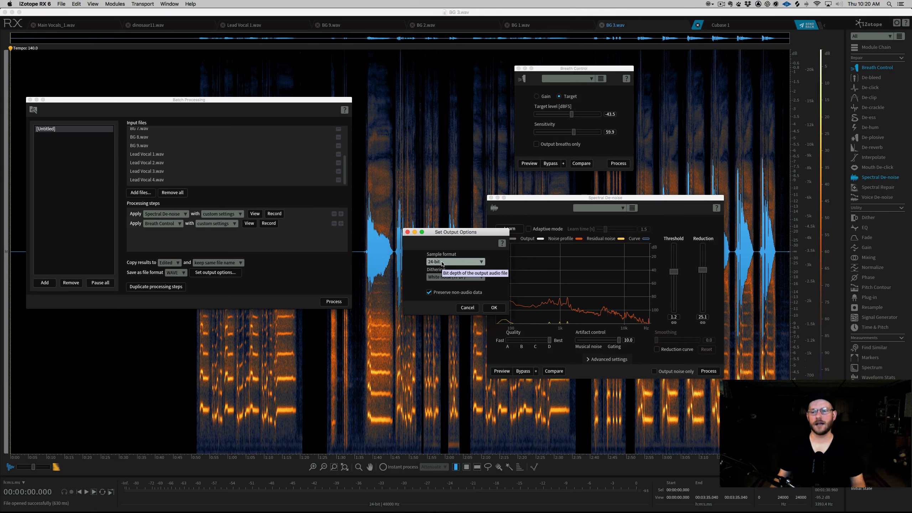
click(492, 307)
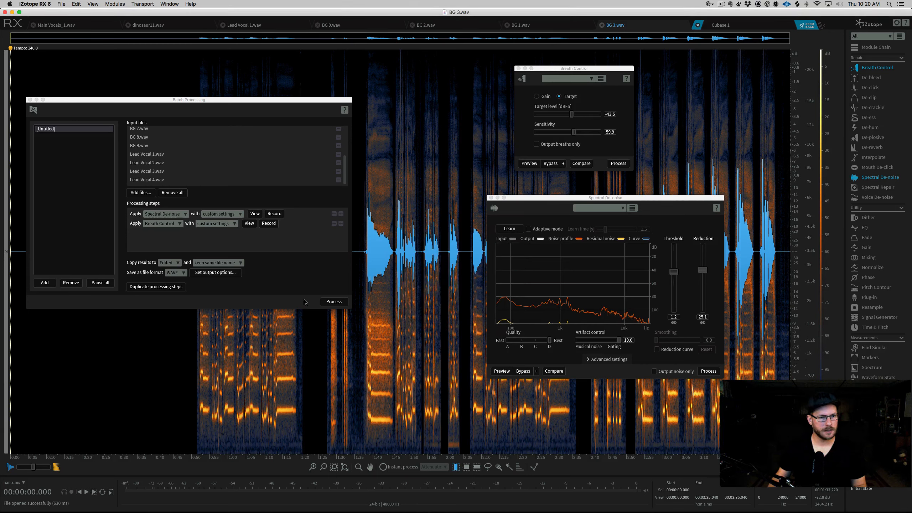
click(334, 301)
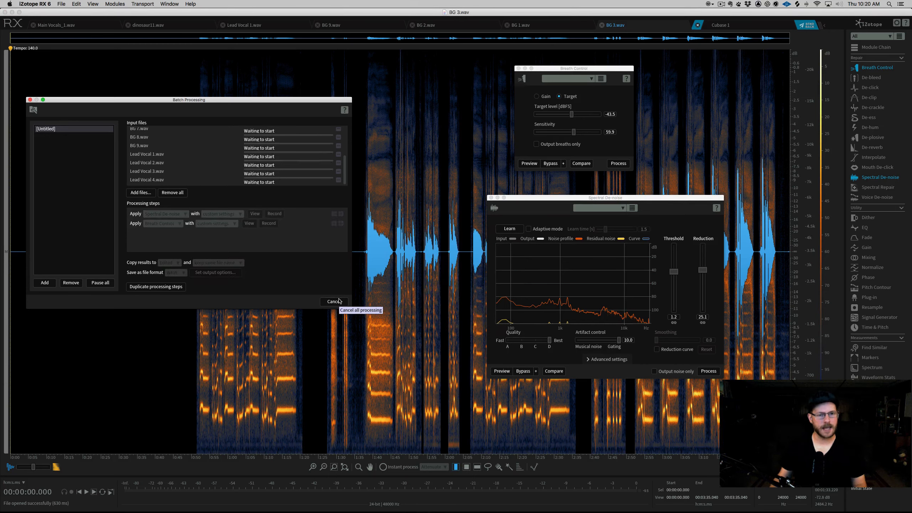
scroll(257, 167, up, 5)
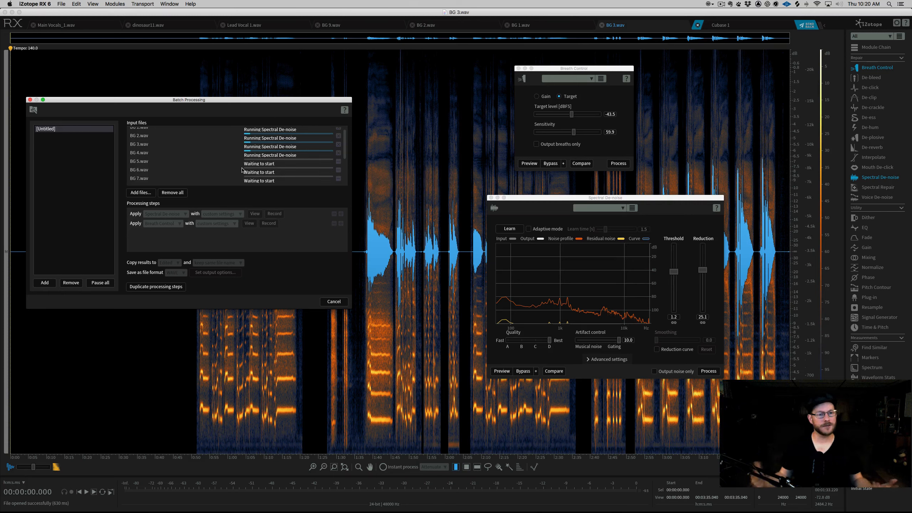
scroll(241, 170, down, 5)
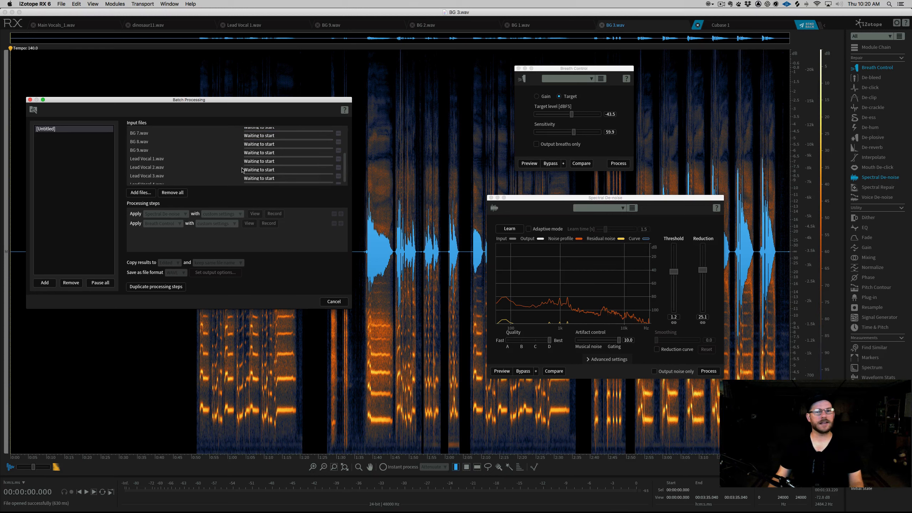